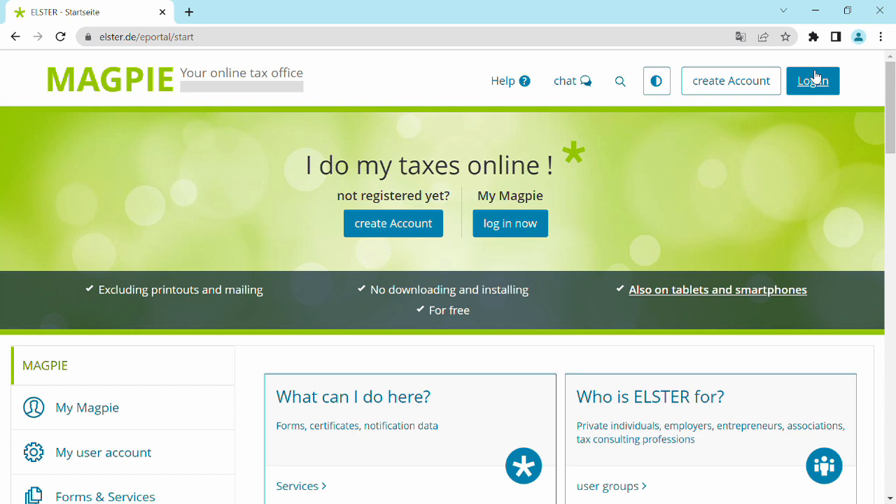
- Log in to the tax portal with the certificate file, entering the account password
left_click(815, 77)
left_click(816, 77)
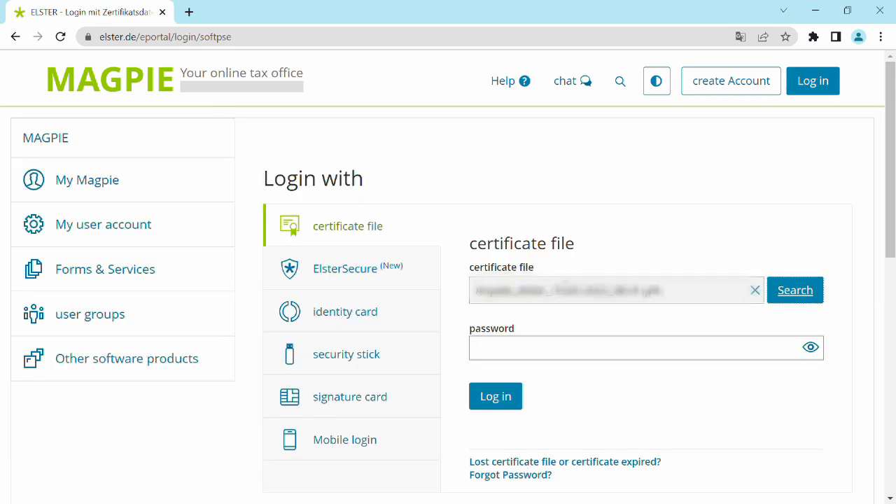
left_click(618, 360)
key("ctrl+v")
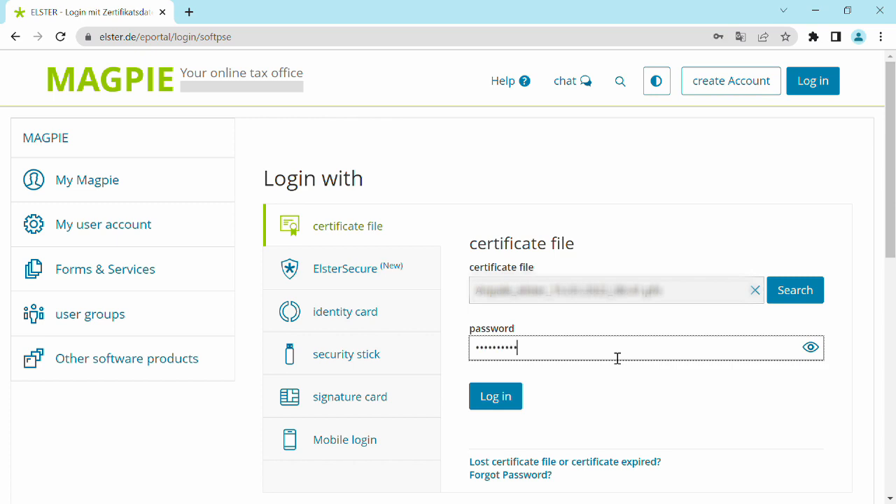
left_click(496, 397)
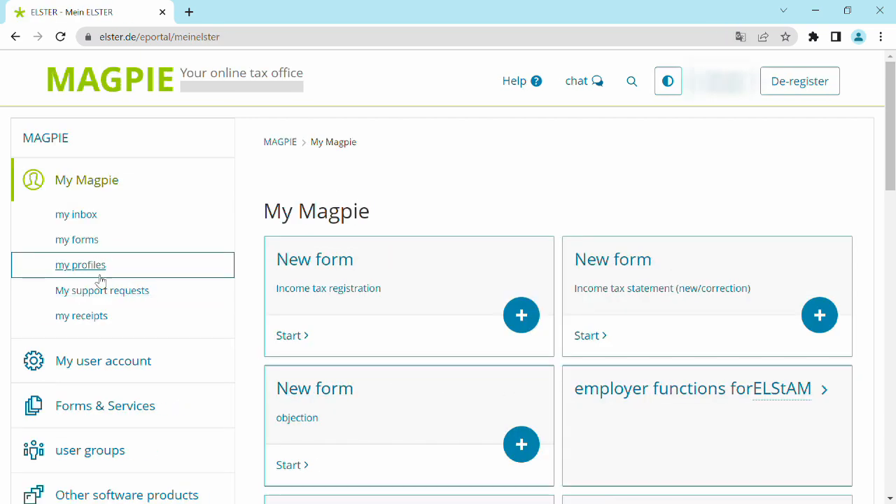
- Open the Summary message form from the value added tax category of all forms
left_click(175, 418)
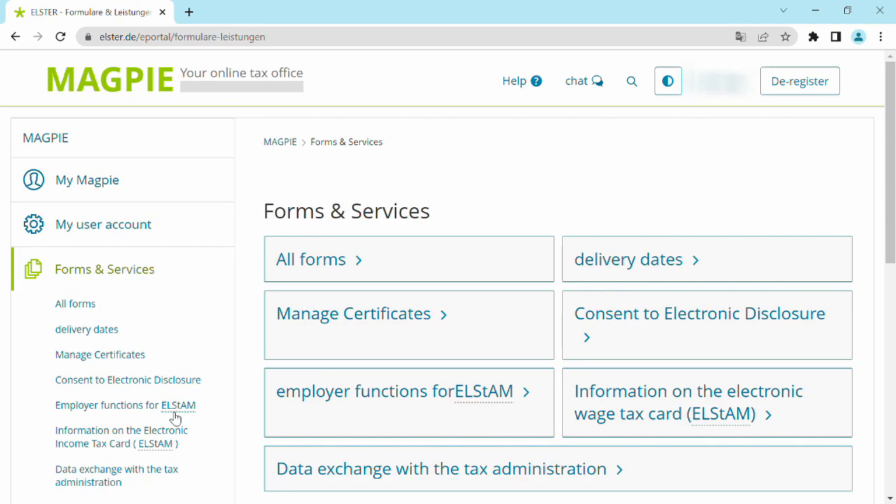
left_click(333, 271)
scroll(392, 376, "down", 4)
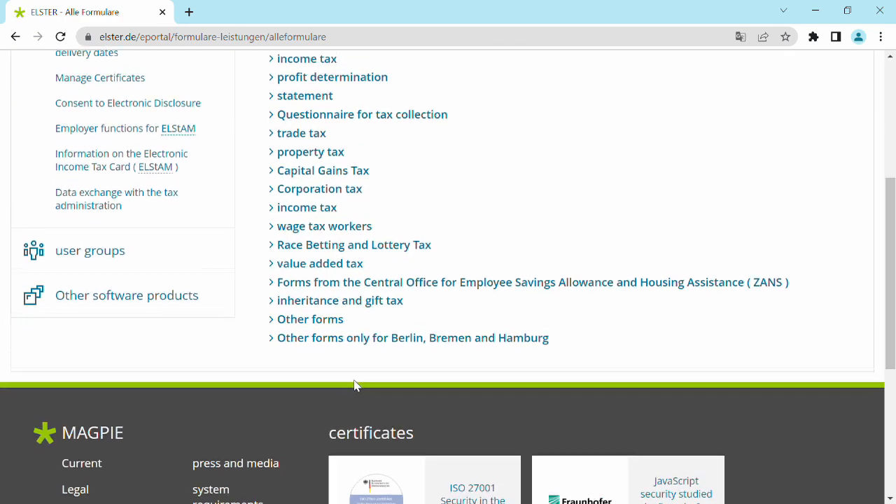
left_click(344, 267)
scroll(326, 350, "up", 1)
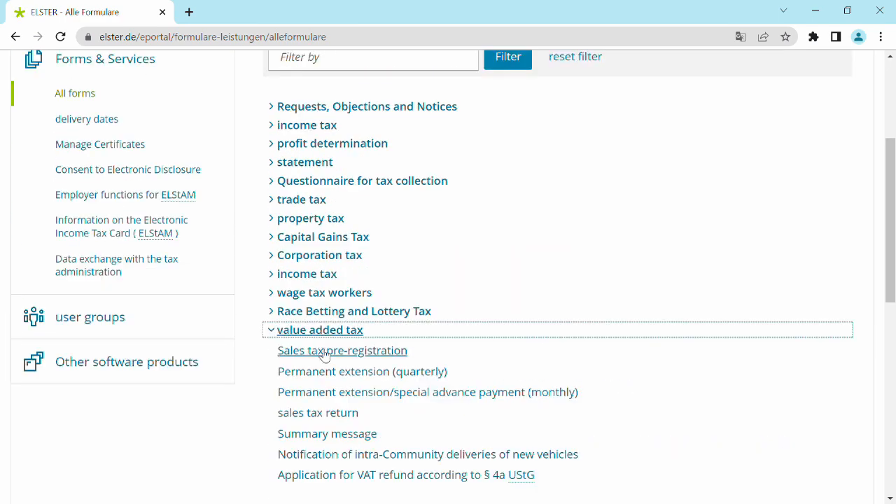
left_click(328, 436)
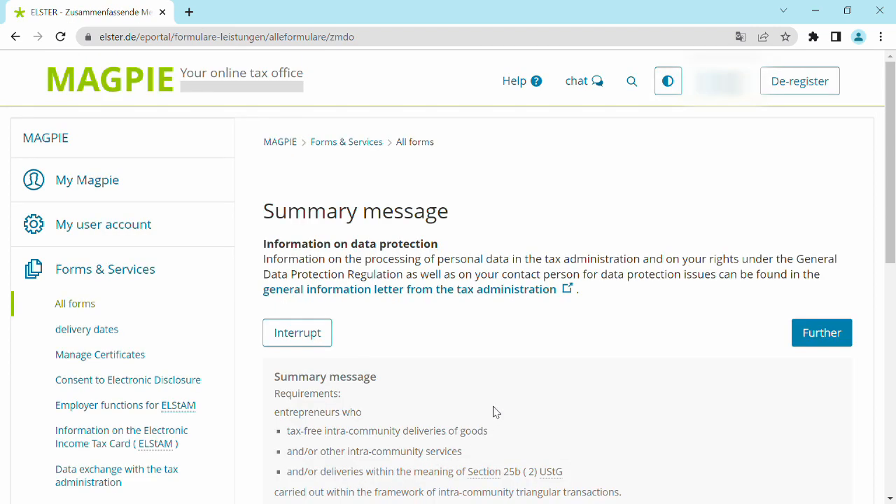
- Start a new summary message, proceeding without data transfer from an earlier submission
left_click(827, 339)
scroll(617, 320, "down", 3)
scroll(621, 320, "down", 8)
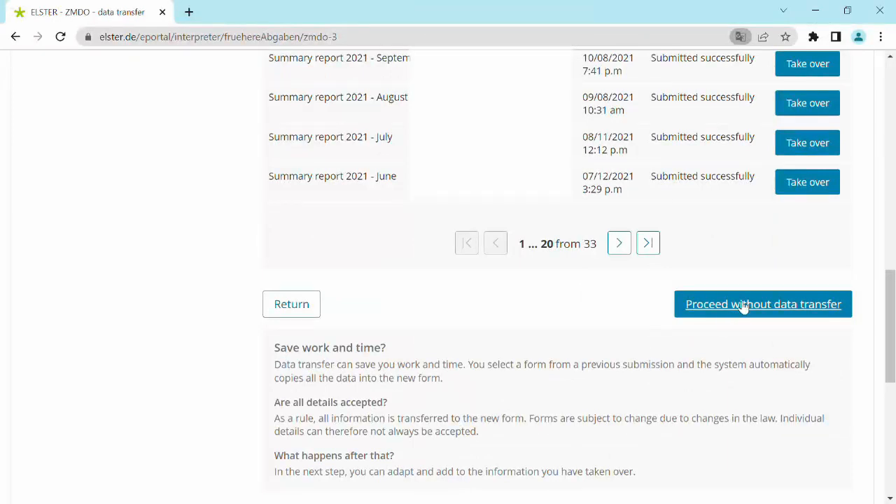
left_click(744, 307)
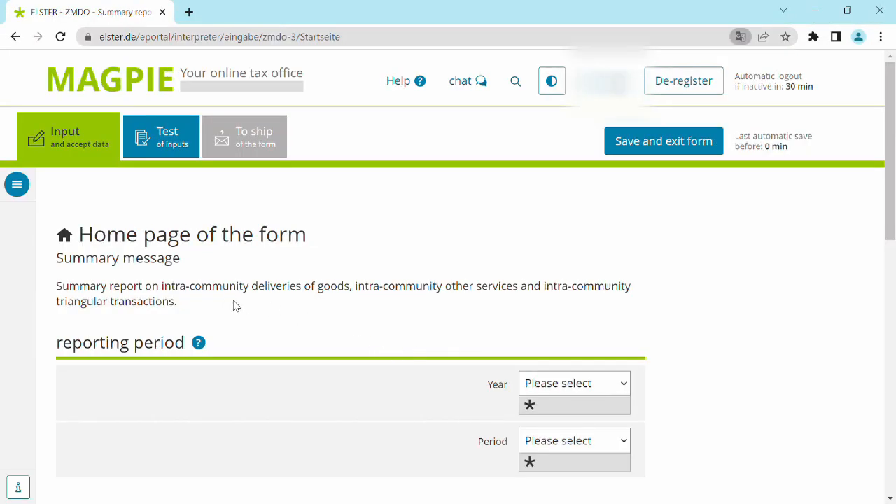
- Set the reporting period to year 2023 and period February
scroll(418, 327, "down", 2)
left_click(571, 245)
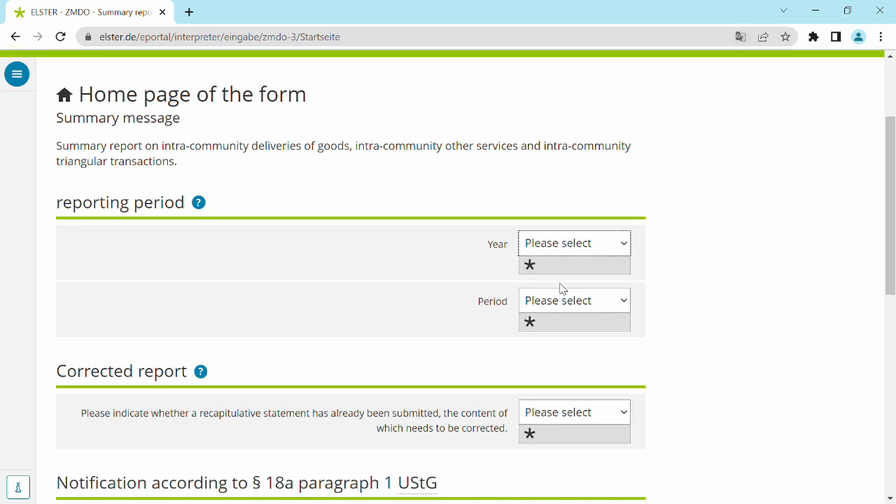
left_click(560, 289)
left_click(579, 305)
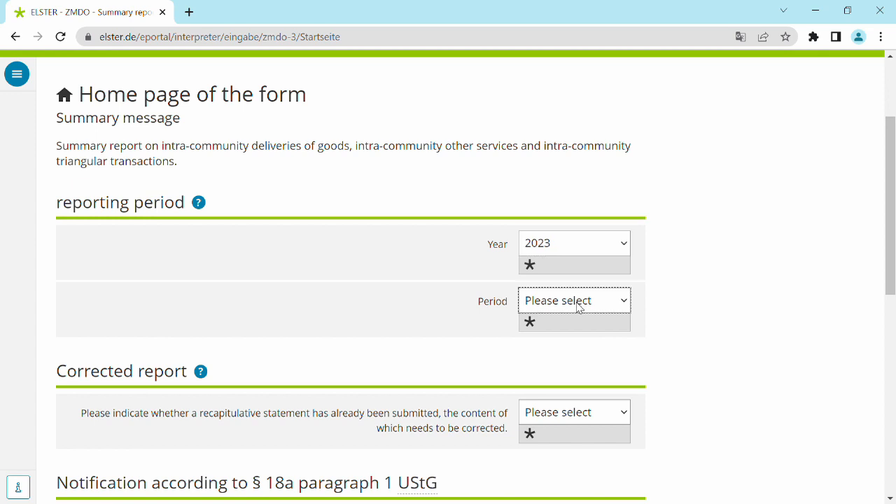
left_click(536, 40)
- Answer No for the corrected report and continue to the company information page
left_click(560, 413)
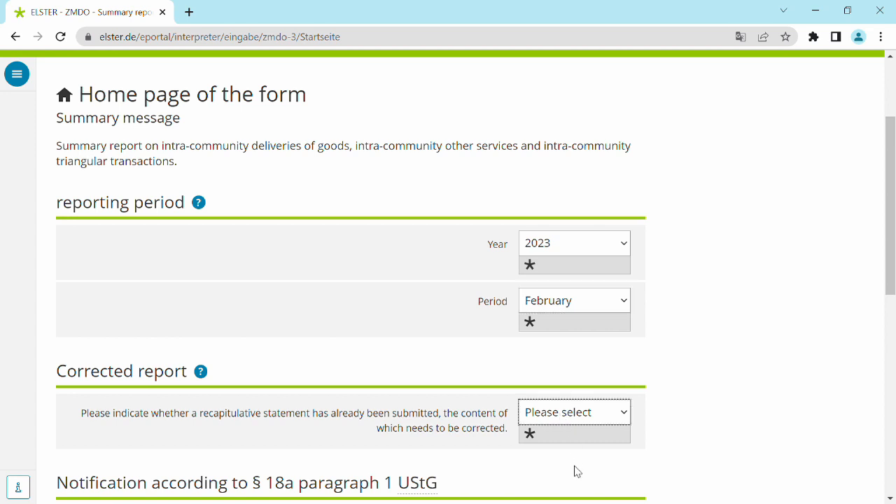
key("n")
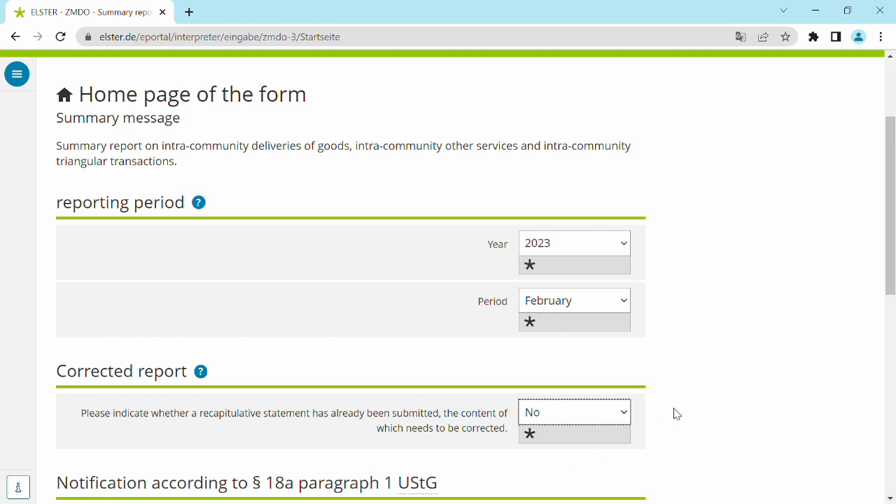
scroll(676, 413, "down", 3)
scroll(459, 319, "down", 5)
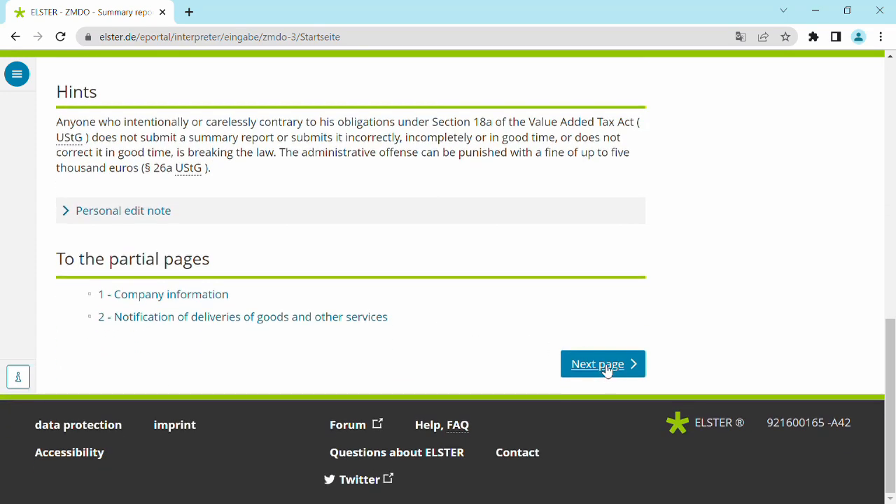
left_click(607, 370)
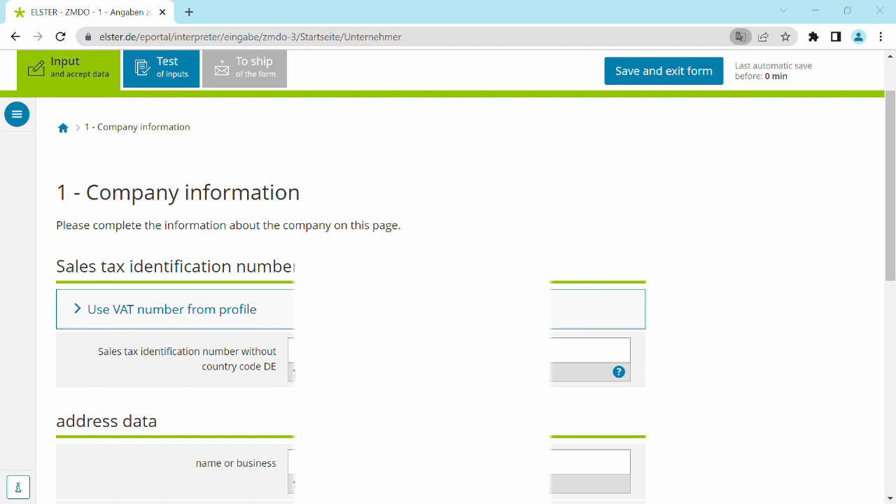
- Fill in the company's sales tax identification number by selecting the tax profile with the VAT number
left_click(216, 313)
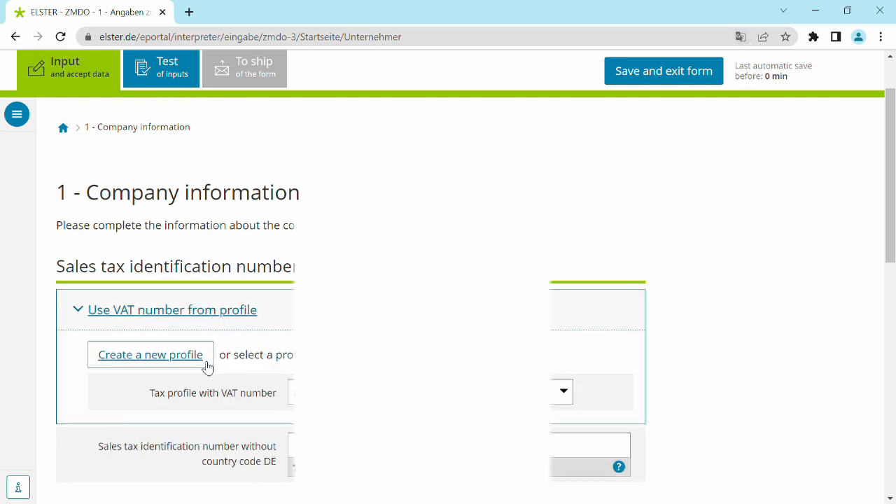
left_click(431, 392)
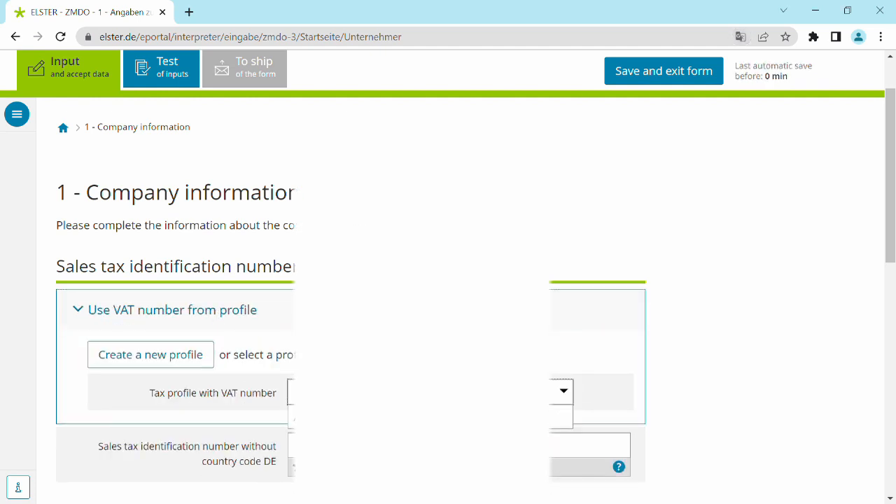
left_click(429, 417)
- Complete the postal code, location and country in the address data and continue to the notification of deliveries page
scroll(429, 413, "down", 3)
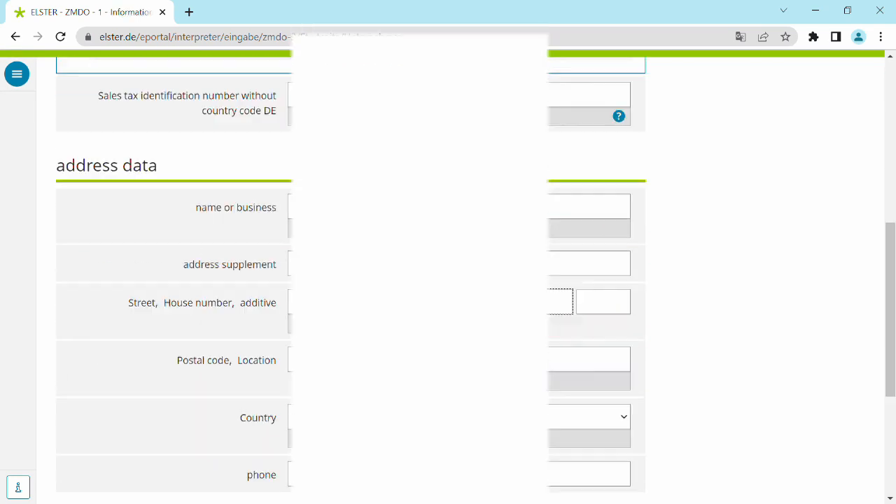
scroll(428, 360, "down", 1)
left_click(322, 289)
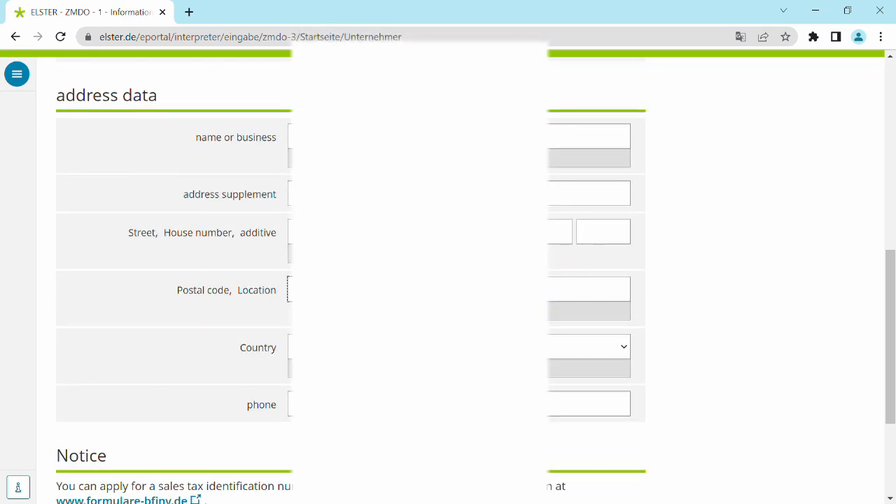
left_click(448, 290)
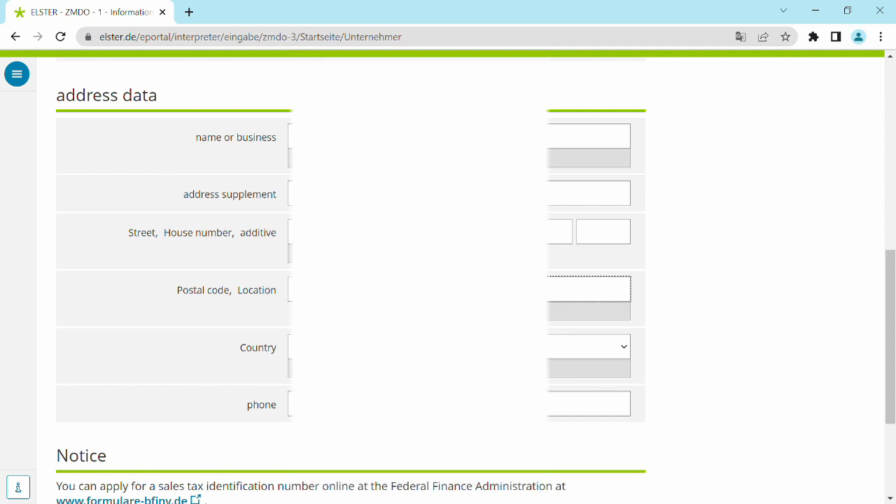
key("Tab")
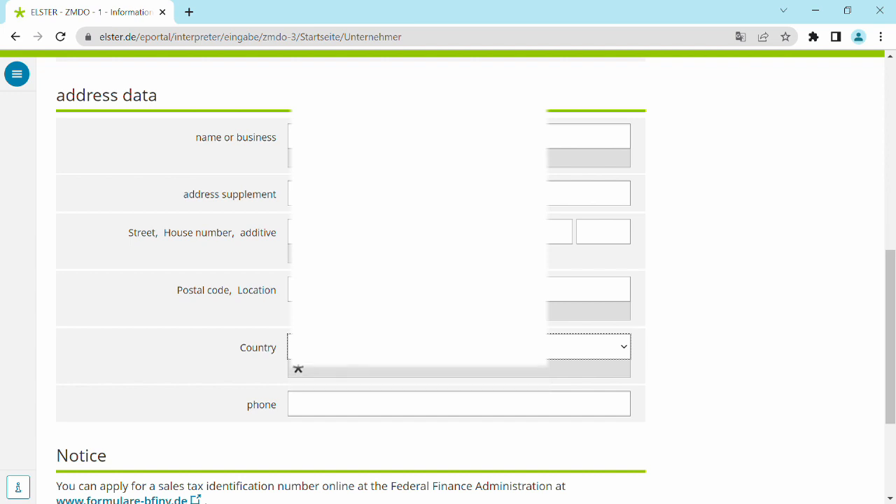
scroll(378, 414, "down", 3)
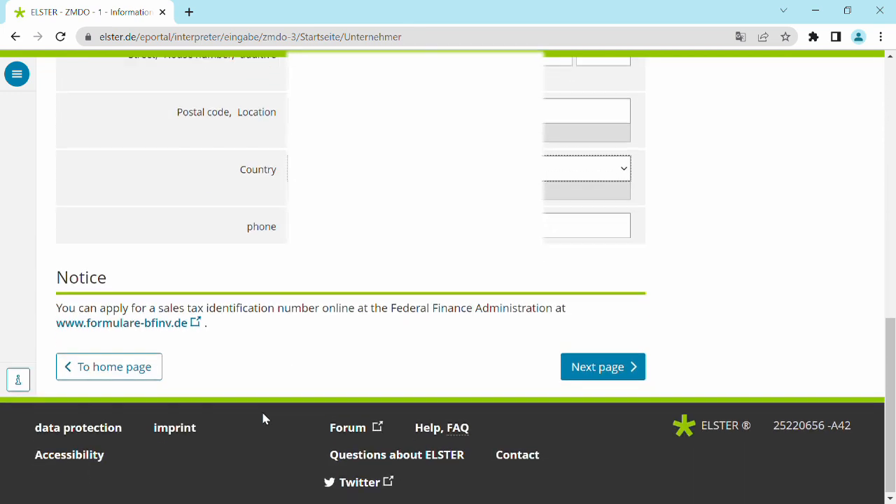
left_click(602, 366)
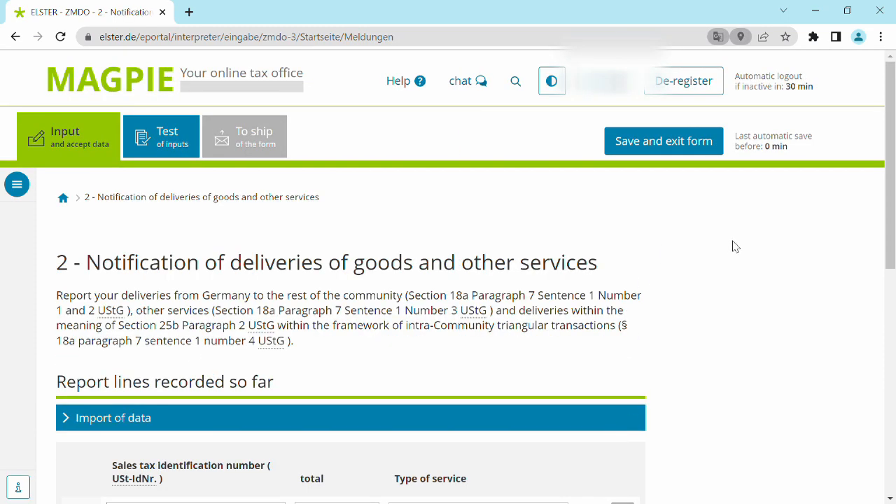
- Paste the business partner's sales tax identification number into the first report line
scroll(207, 290, "down", 3)
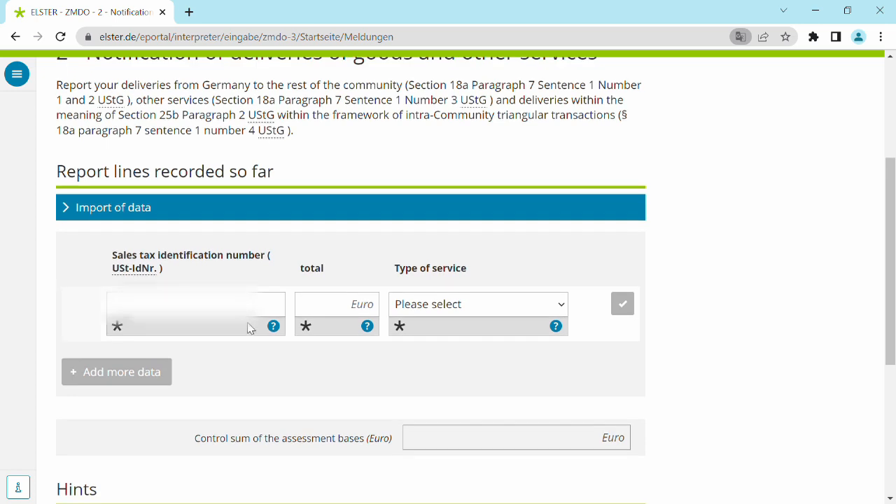
left_click(254, 308)
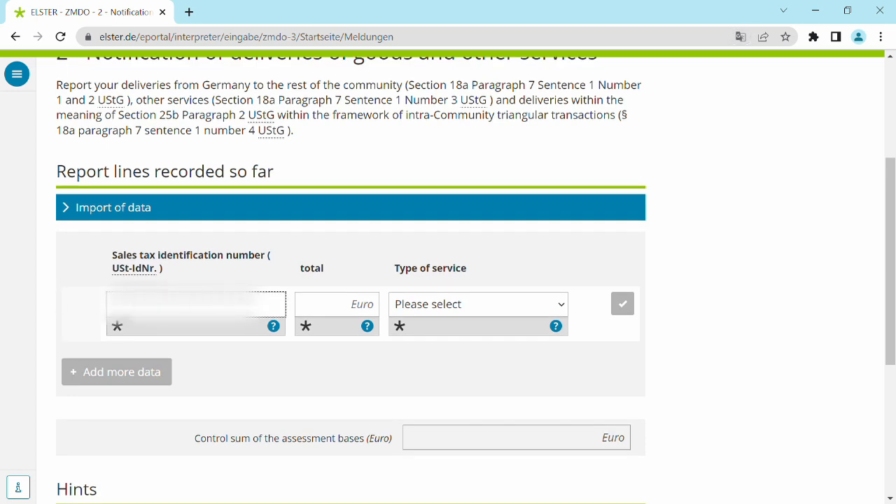
key("alt+Tab")
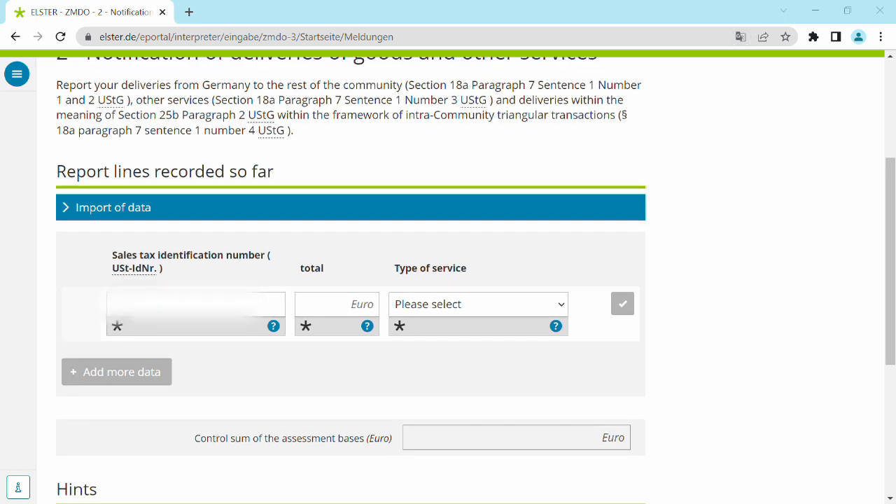
left_click(188, 306)
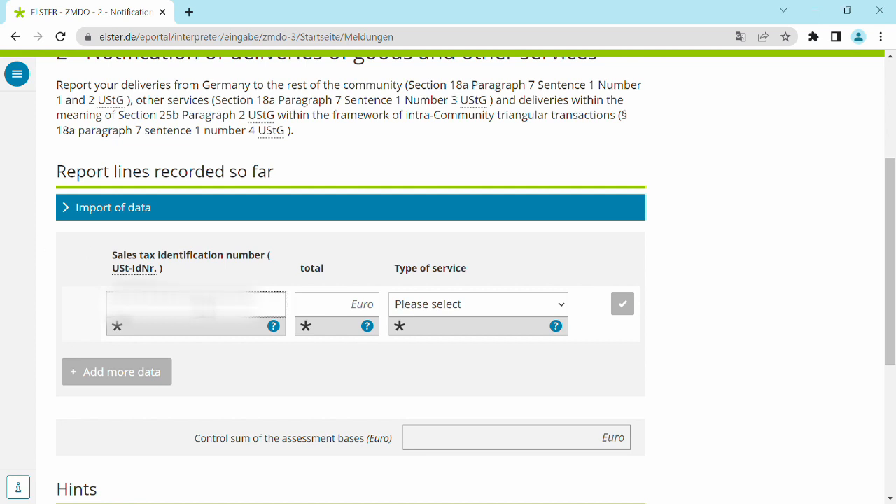
key("ctrl+v")
- Set the first report line's total to 231 euros and its service type to Intra-Community supply, and confirm the line
left_click(363, 318)
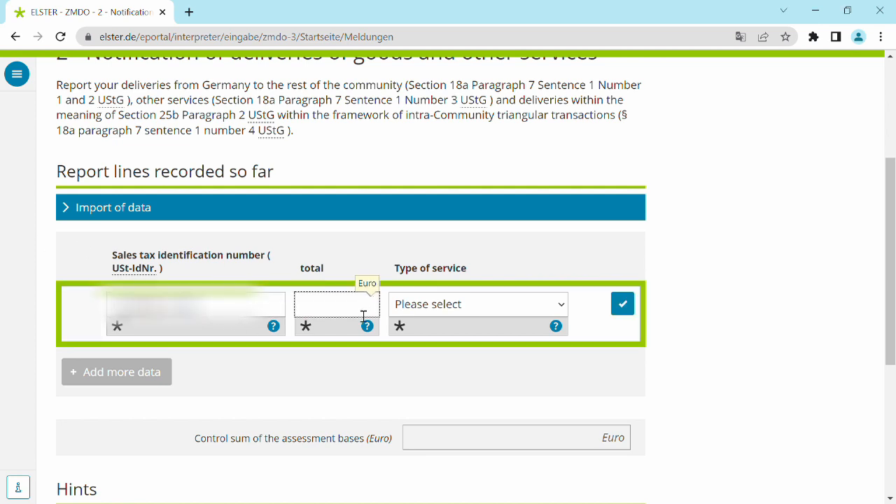
type("231")
key("Tab")
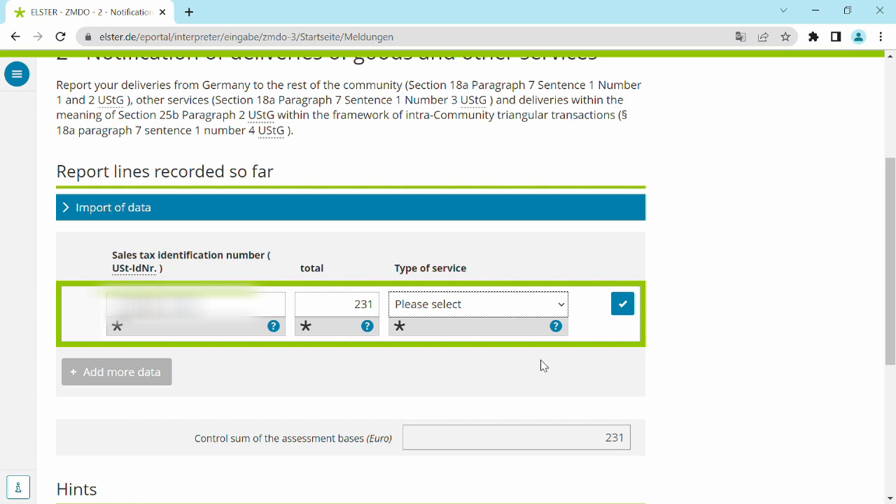
key("Down")
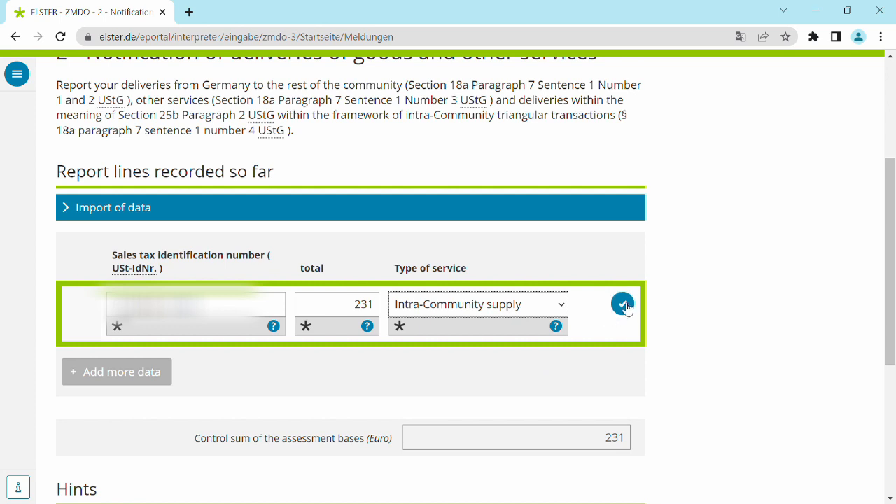
left_click(131, 378)
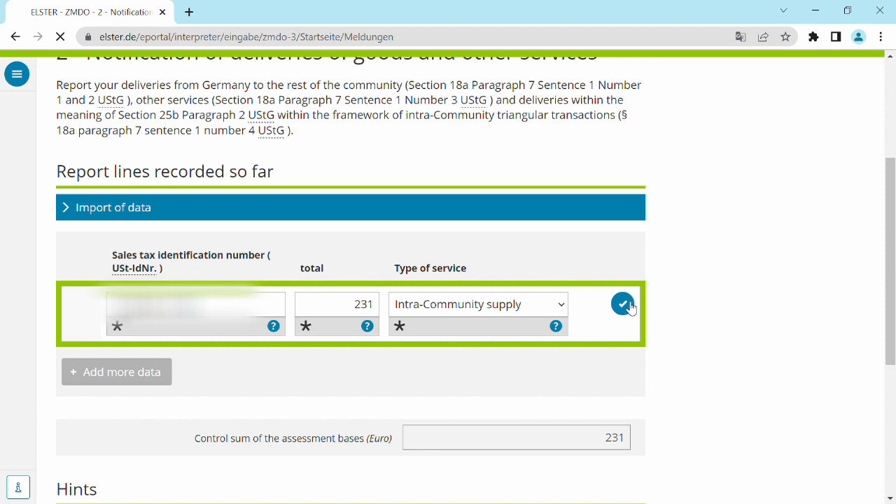
left_click(623, 304)
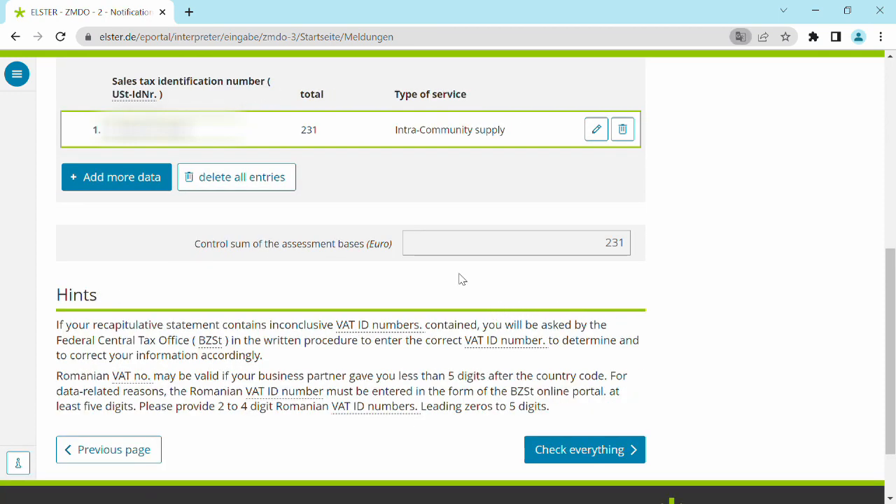
- Add a second report line and paste the next business partner's sales tax identification number into it
left_click(107, 179)
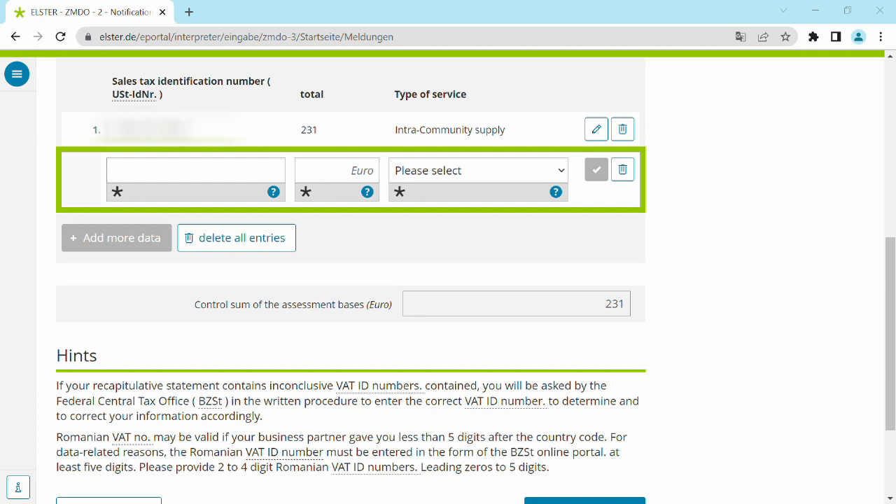
left_click(191, 174)
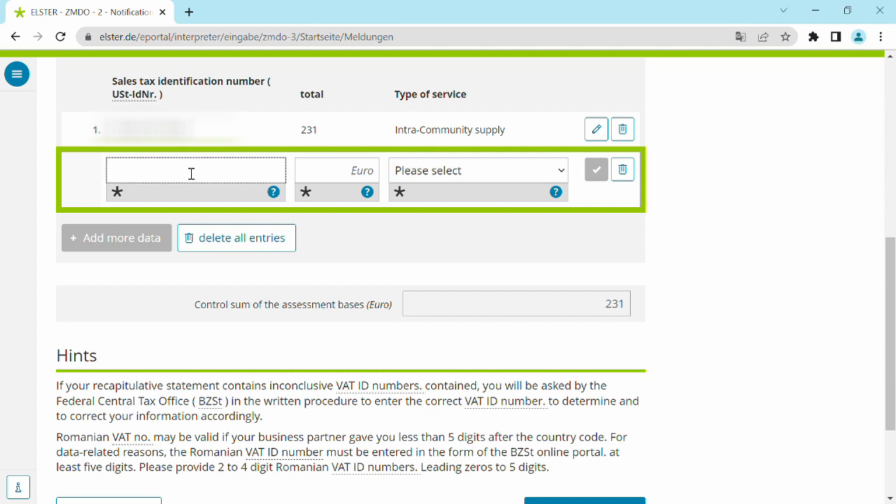
key("ctrl+v")
- Set the second report line's total to 572 euros and its service type to Intra-Community supply, and confirm the line
left_click(352, 181)
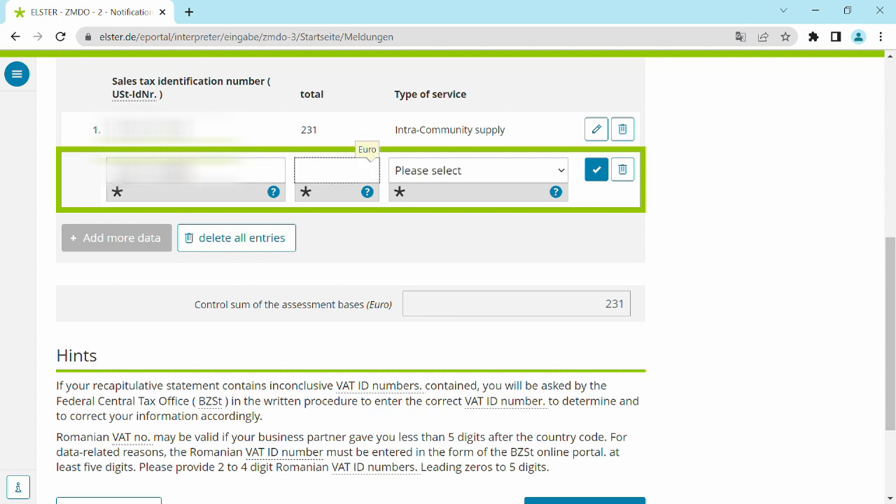
key("alt+Tab")
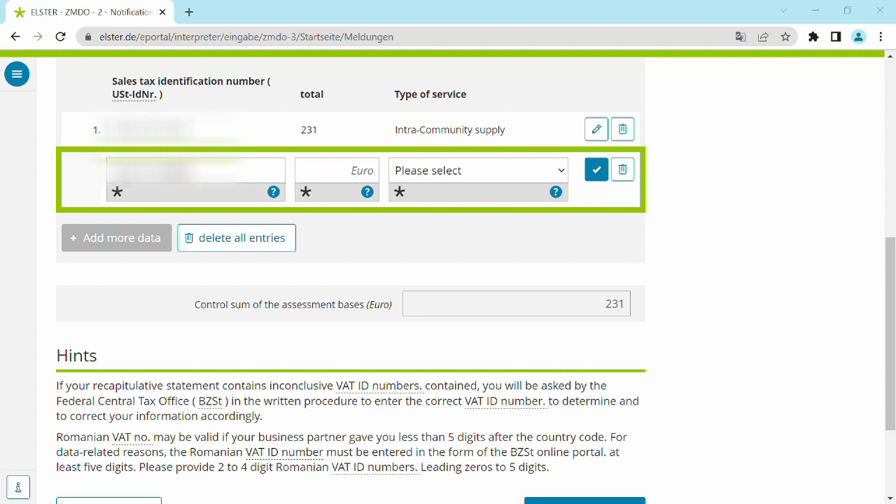
left_click(355, 189)
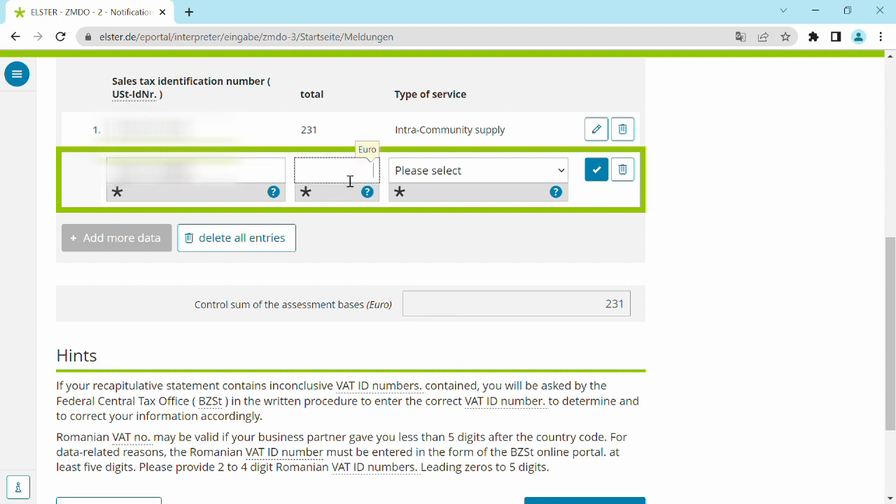
type("572")
key("Tab")
key("Down")
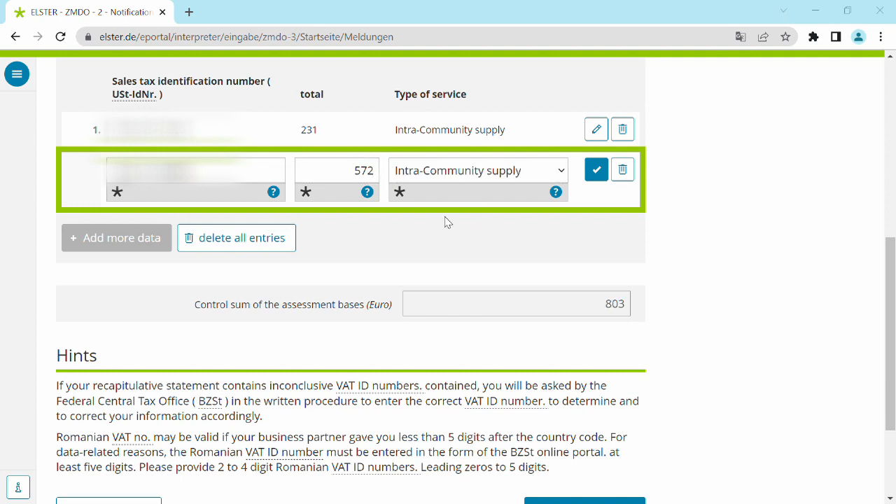
left_click(599, 170)
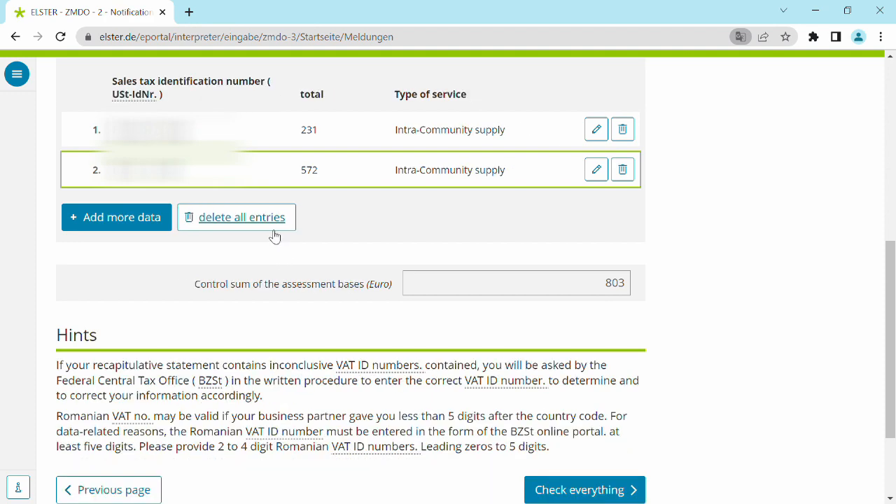
- Add a third report line and paste that business partner's sales tax identification number into it
left_click(143, 226)
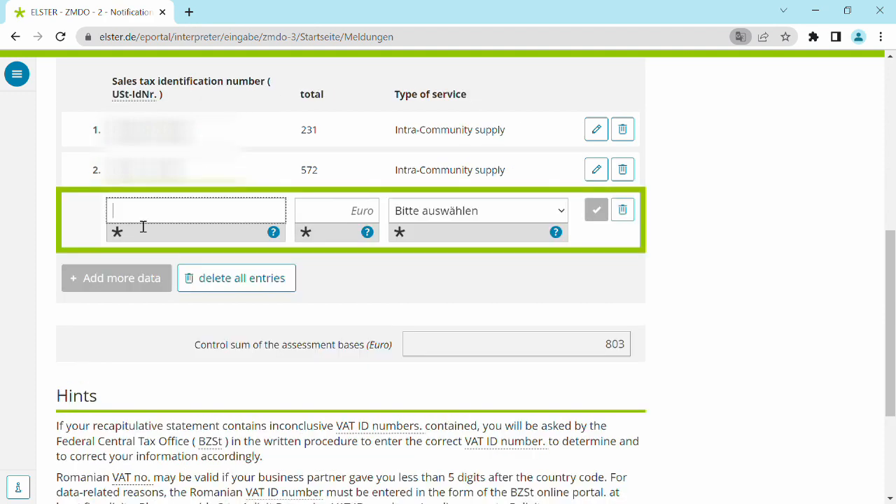
key("alt+Tab")
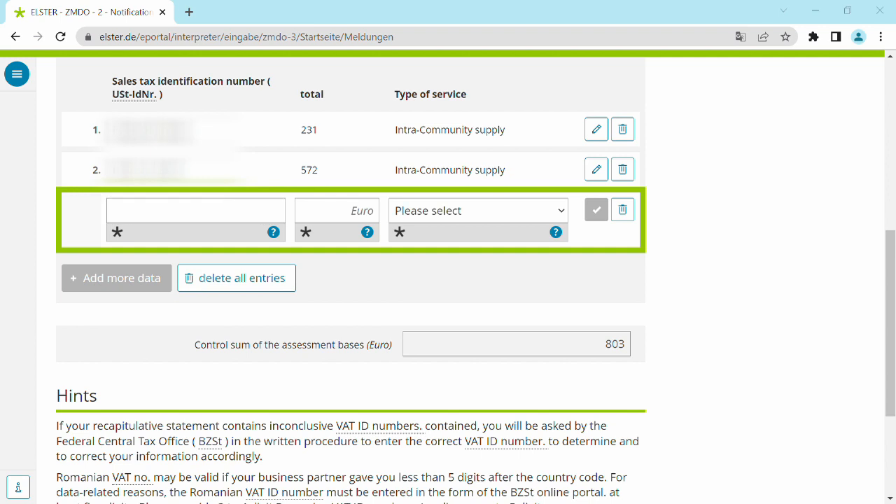
left_click(214, 214)
key("ctrl+v")
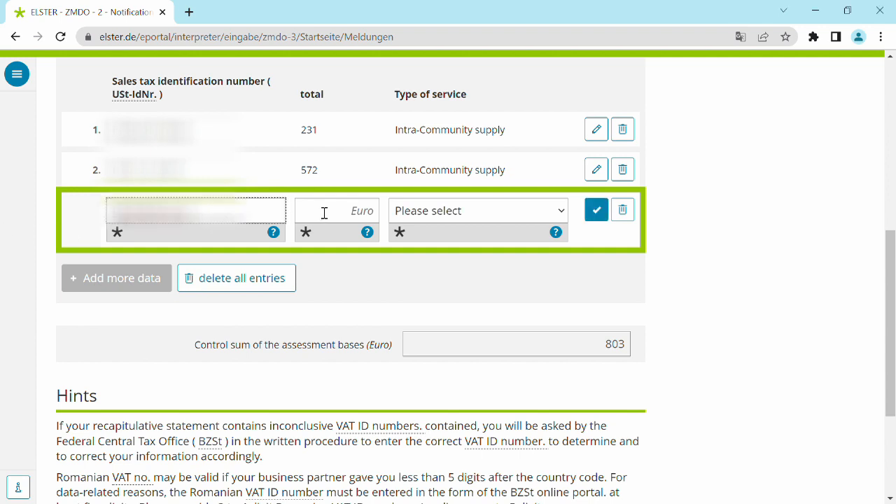
- Enter 50 euros as the third report line's total, choose Intra-Community supply as its service type, and confirm the line
left_click(324, 214)
type("50")
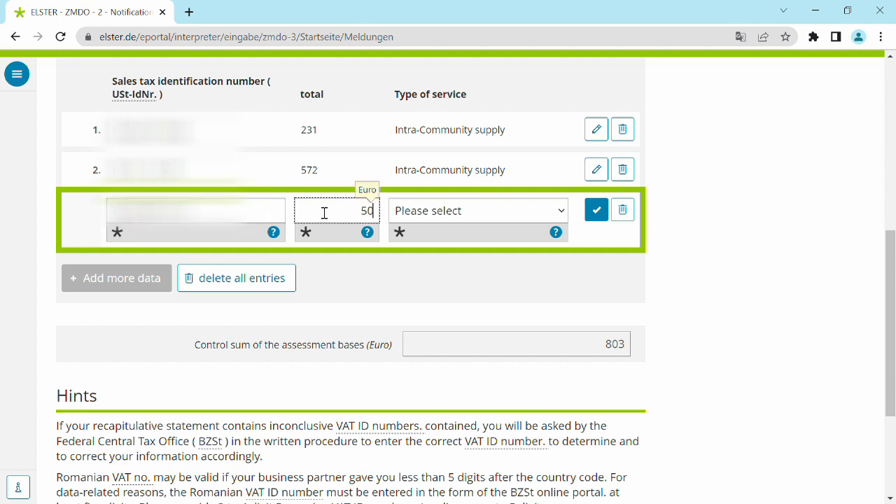
left_click(454, 212)
left_click(479, 264)
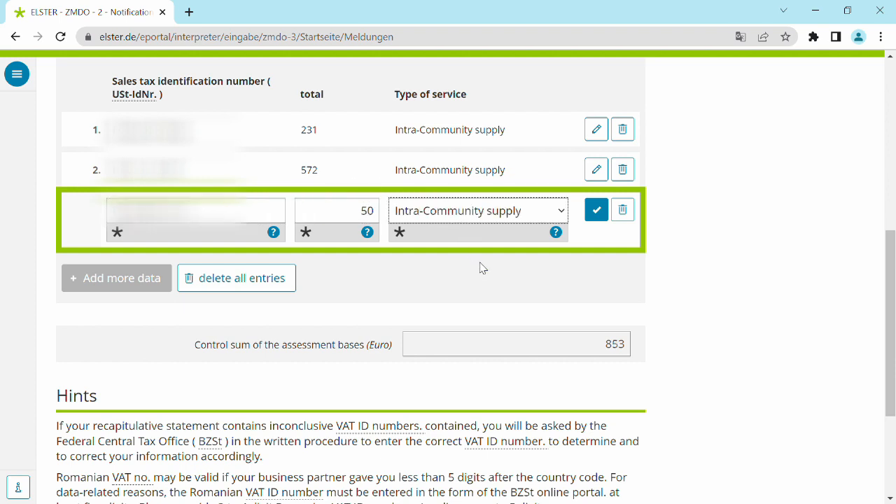
left_click(596, 209)
- Check all entries of the summary message for errors and continue to the submission overview
scroll(554, 341, "down", 3)
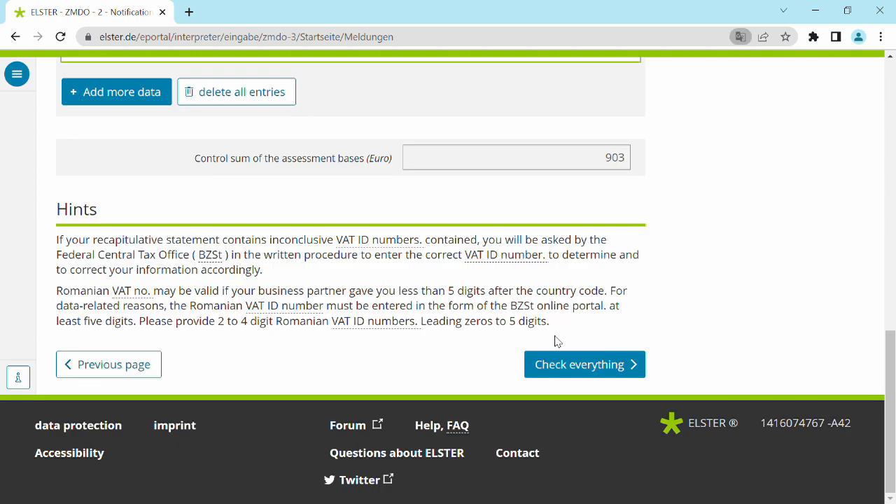
left_click(568, 362)
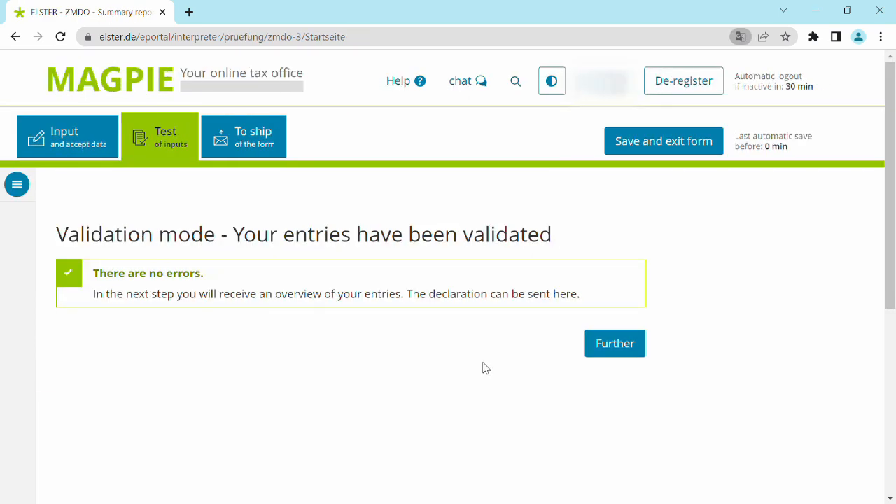
left_click(614, 344)
- Review the submission overview from the reporting period to the message lines, and save the form as a draft and exit it
scroll(612, 355, "down", 3)
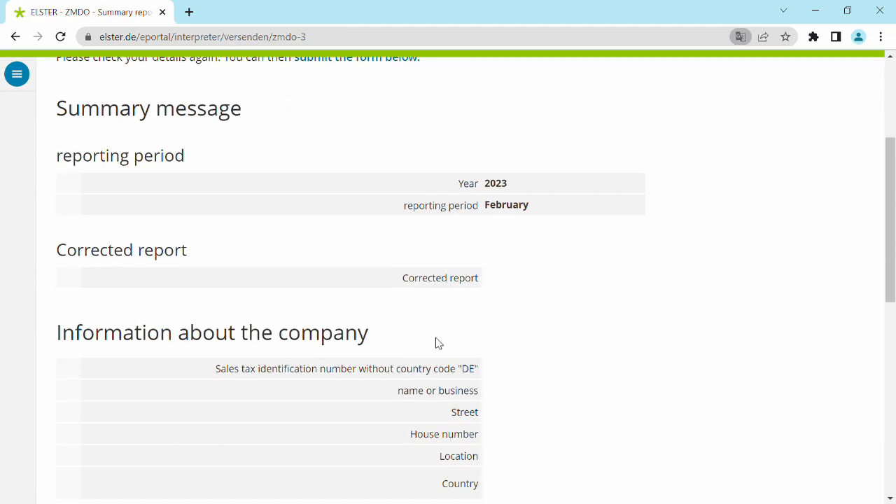
scroll(436, 344, "down", 2)
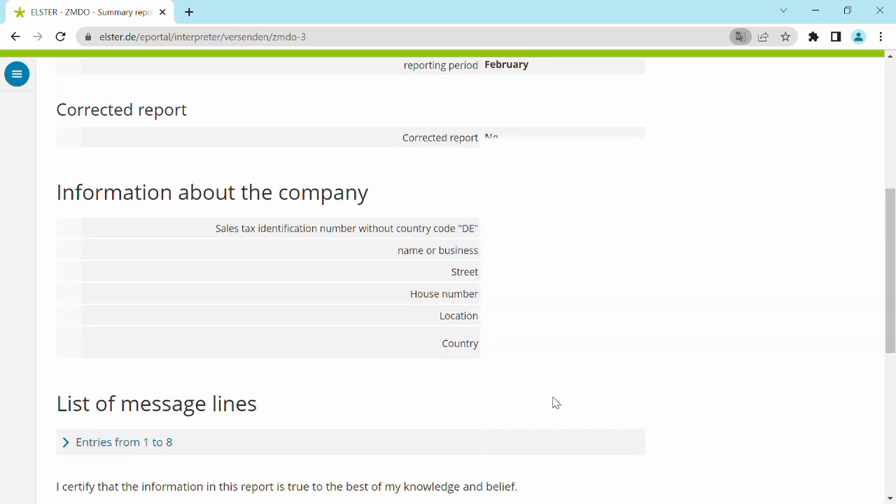
scroll(554, 402, "down", 1)
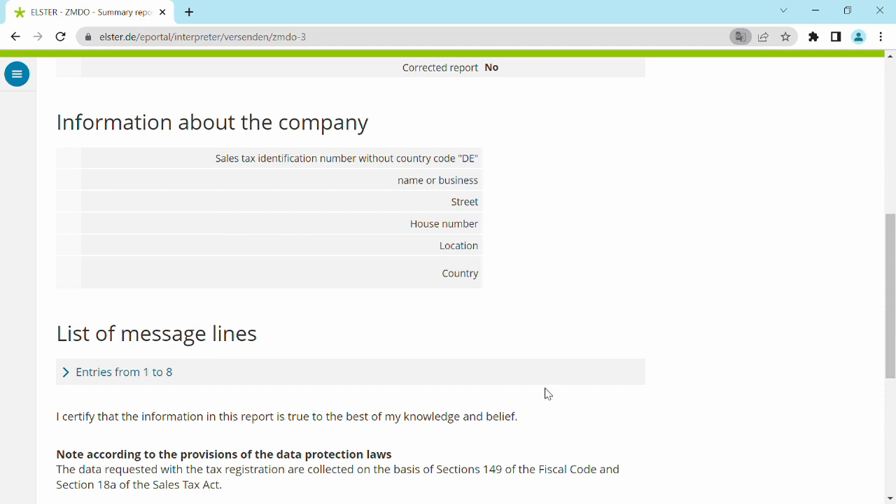
scroll(446, 337, "down", 3)
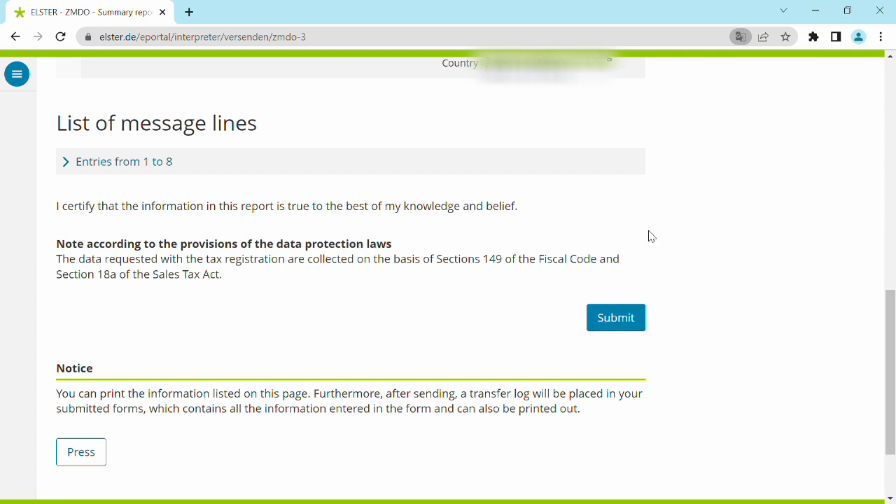
scroll(595, 298, "up", 9)
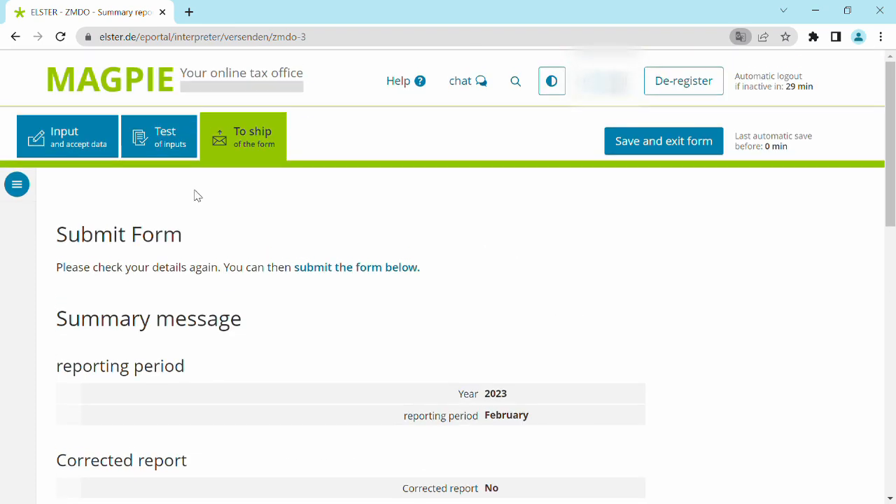
left_click(662, 142)
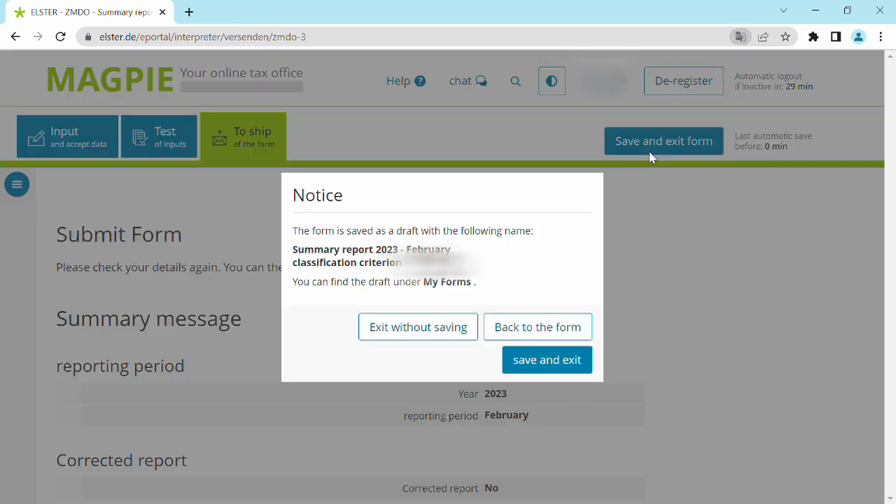
left_click(548, 360)
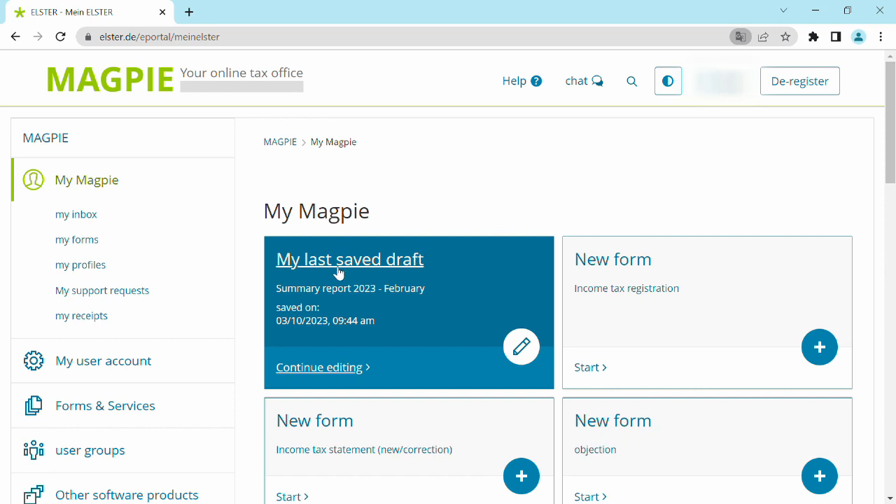
- Reopen the draft "Summary report 2023 - February" from the saved forms and continue past its start page to the company information
left_click(140, 237)
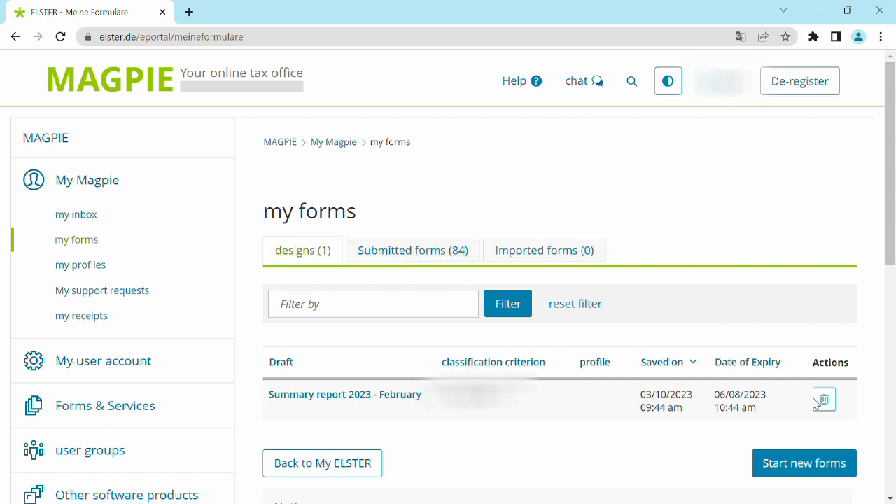
left_click(369, 395)
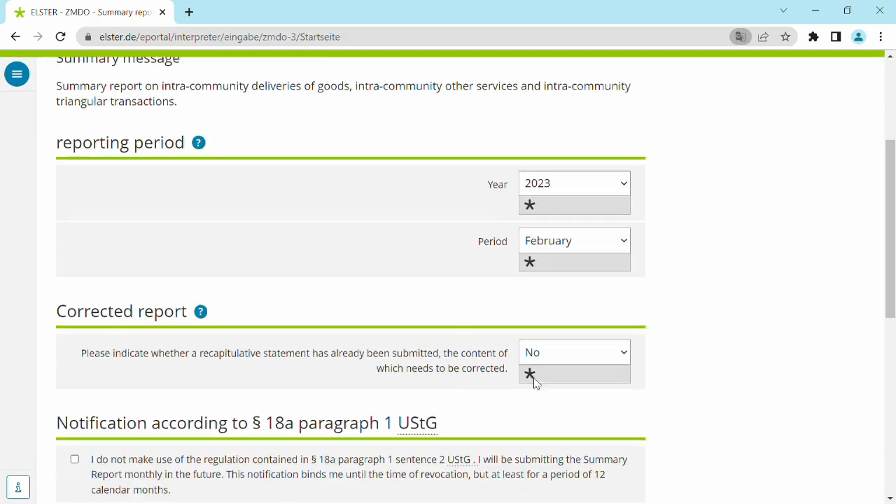
scroll(534, 382, "down", 2)
scroll(527, 349, "down", 1)
scroll(526, 348, "down", 2)
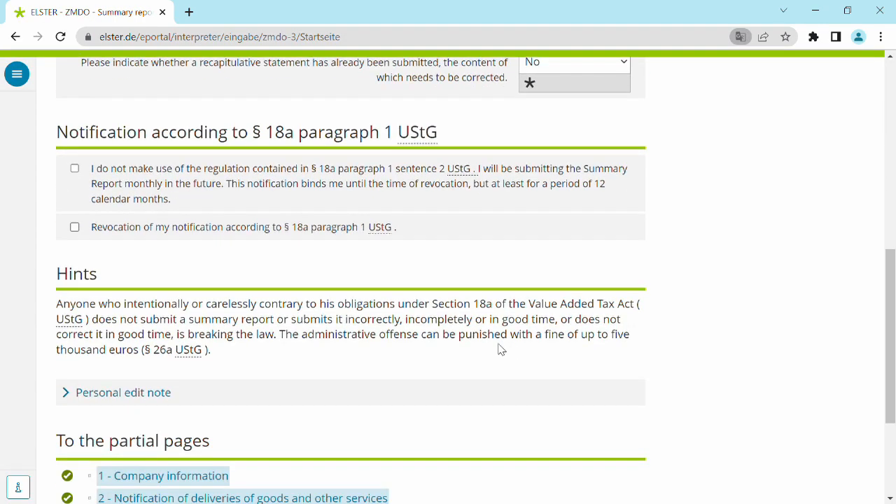
scroll(393, 340, "down", 3)
left_click(578, 364)
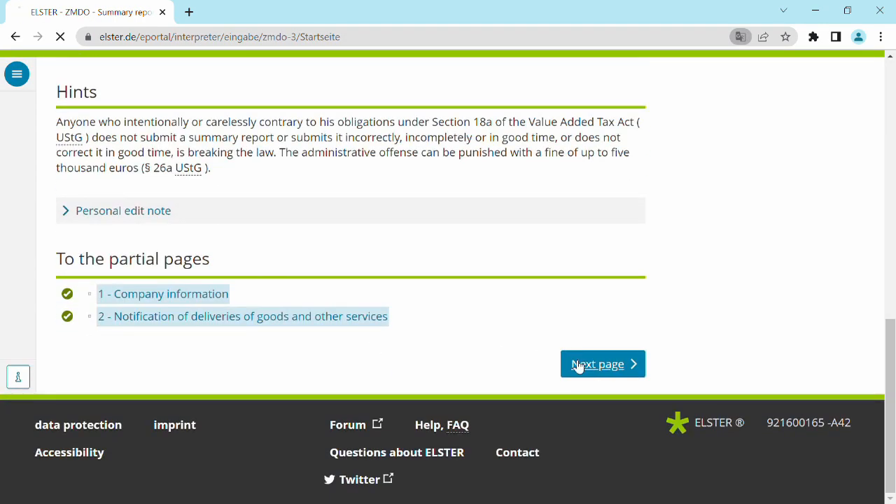
- Go through the company information and continue to the notification of deliveries of goods and other services
scroll(579, 364, "down", 2)
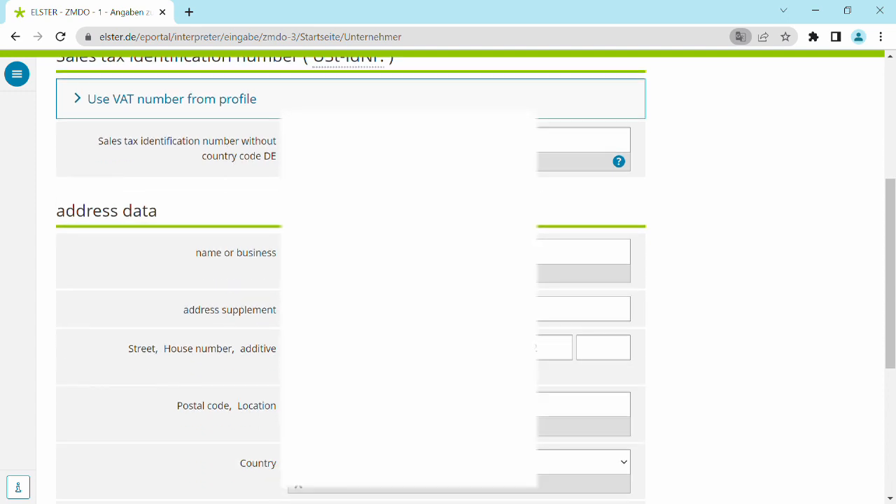
scroll(403, 371, "down", 4)
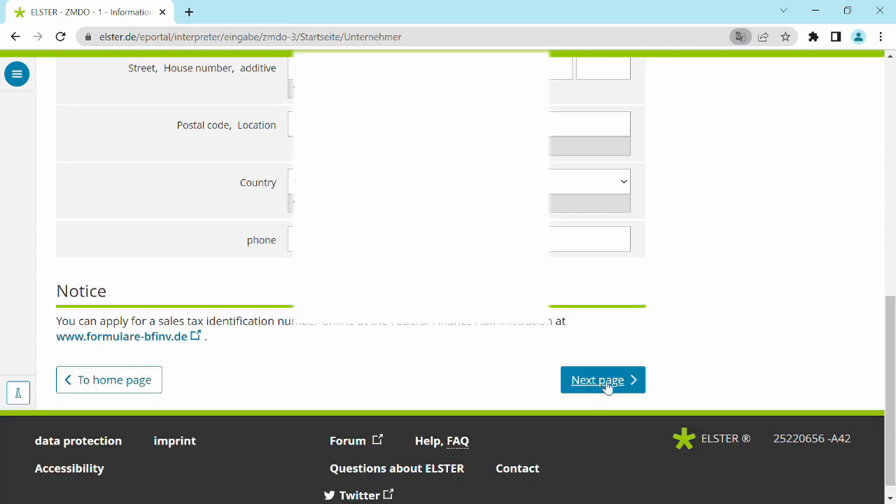
left_click(606, 389)
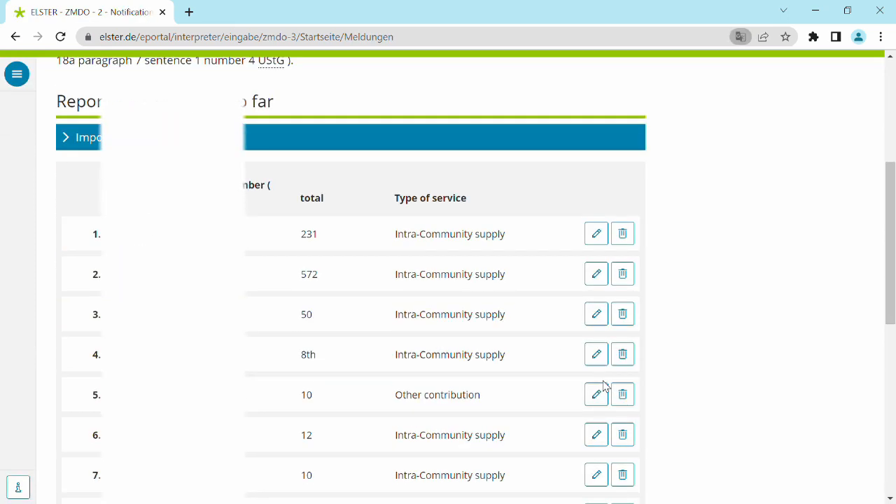
- Look over the report lines, validate everything in the reopened form, and proceed to the overview for sending
scroll(604, 386, "down", 3)
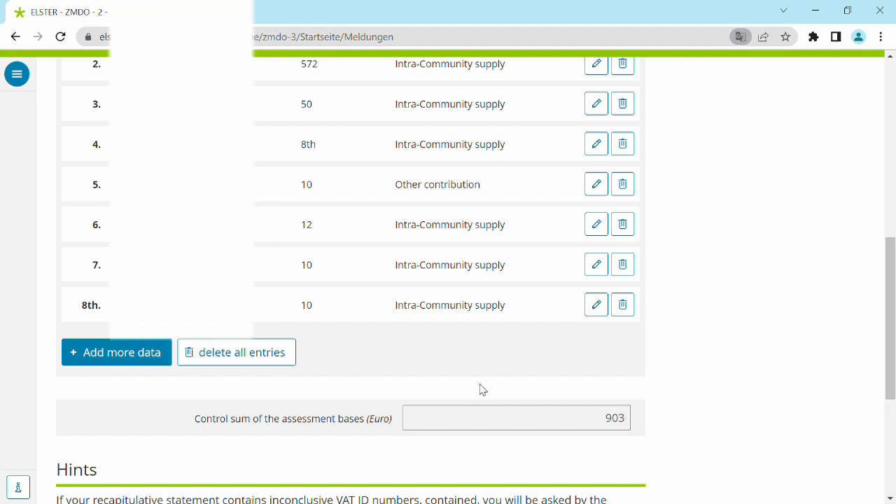
scroll(448, 384, "down", 3)
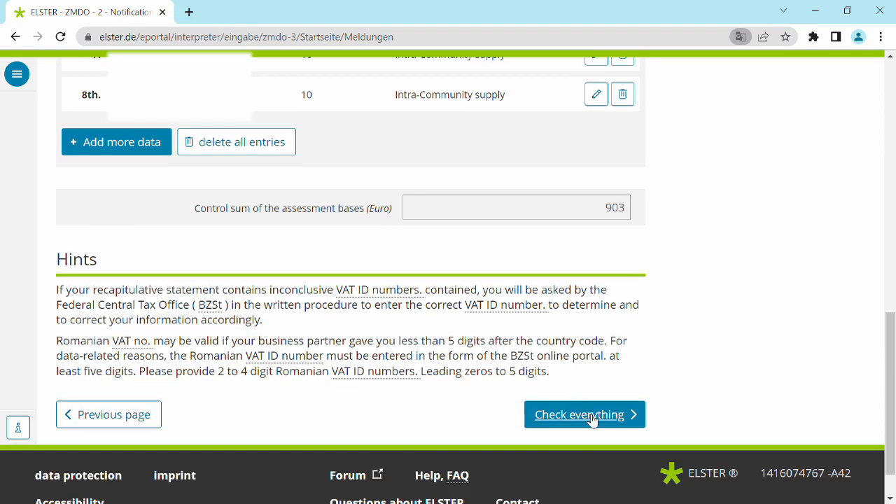
left_click(584, 415)
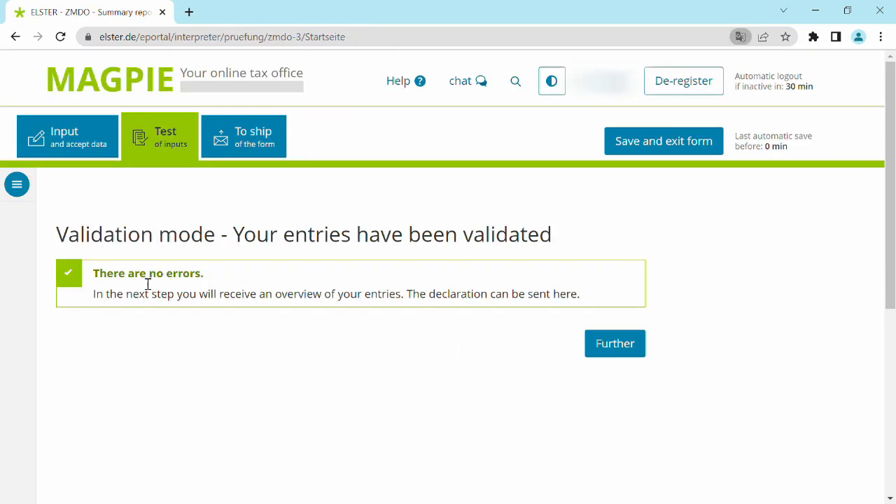
left_click(614, 343)
- Review the overview once more and submit the February 2023 summary report
scroll(483, 238, "down", 3)
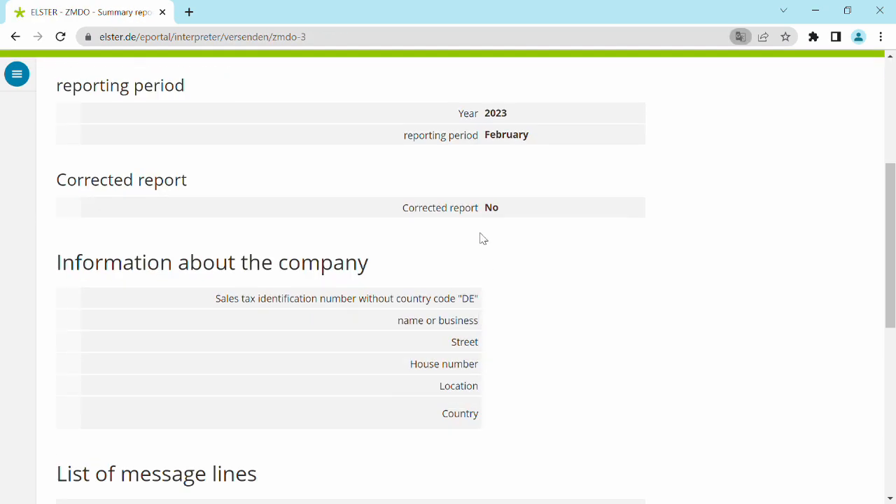
scroll(546, 306, "down", 4)
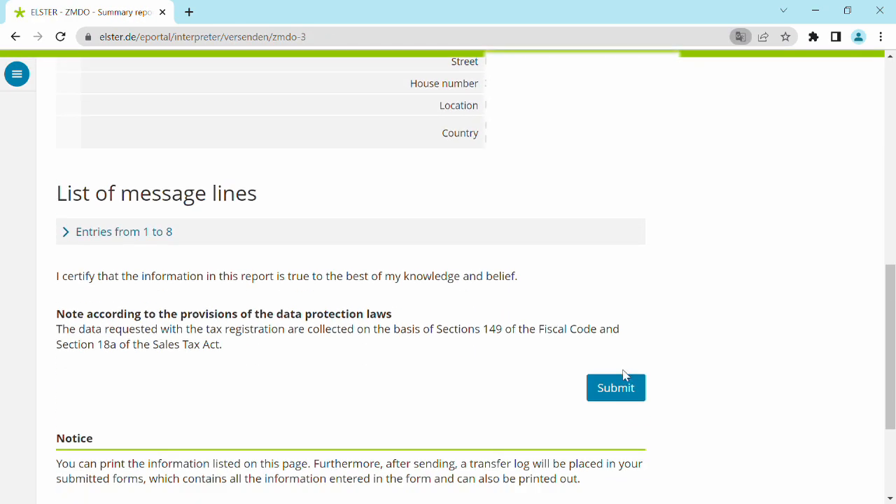
scroll(527, 376, "down", 1)
scroll(526, 376, "down", 1)
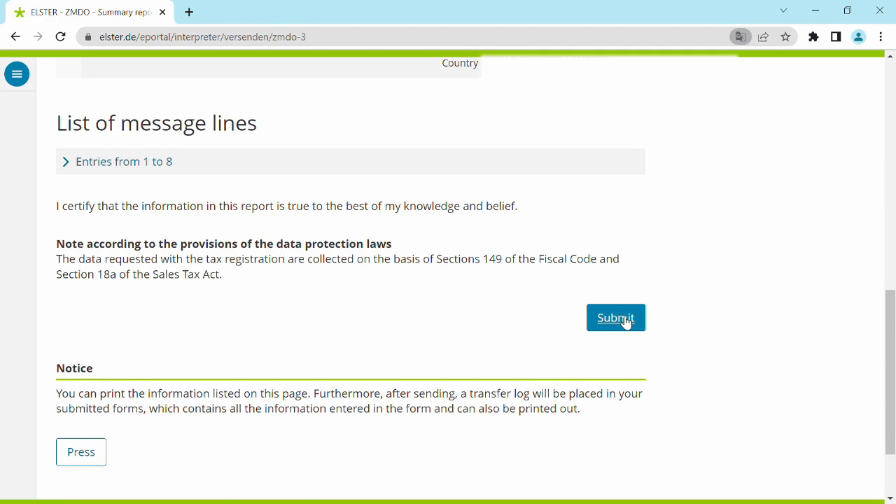
left_click(625, 321)
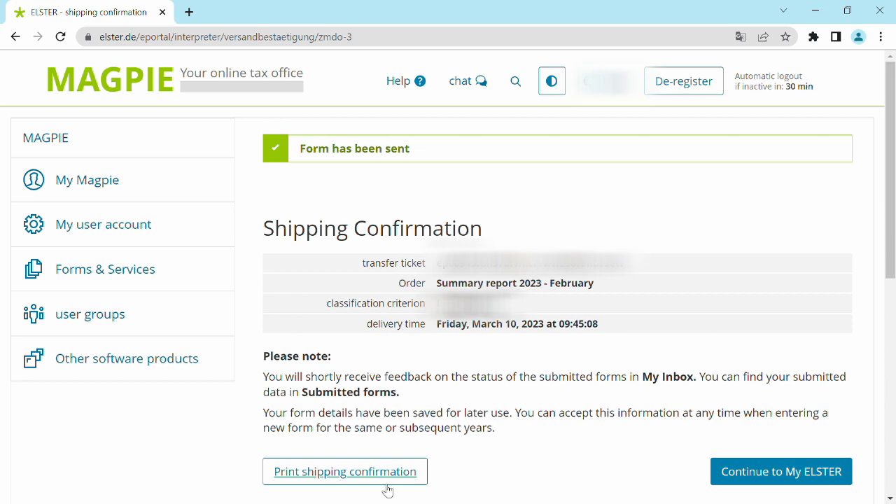
- Leave the shipping confirmation and bring up the list of submitted forms in the personal ELSTER area
left_click(814, 482)
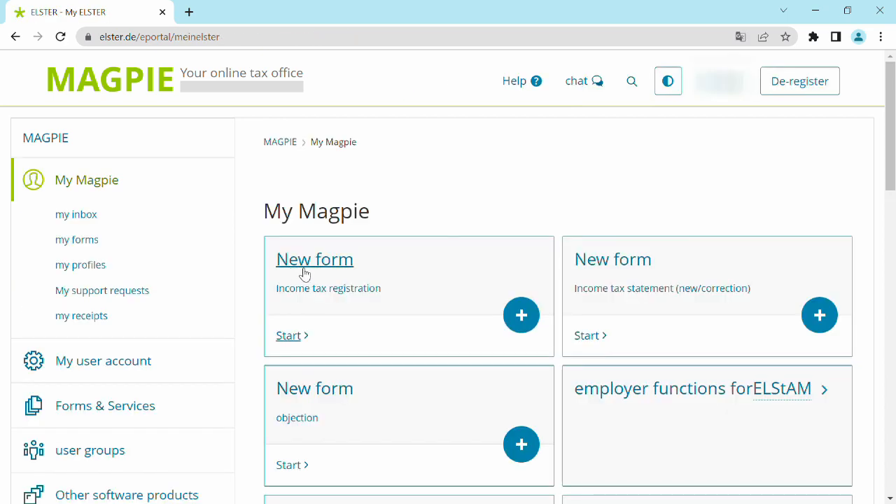
left_click(109, 249)
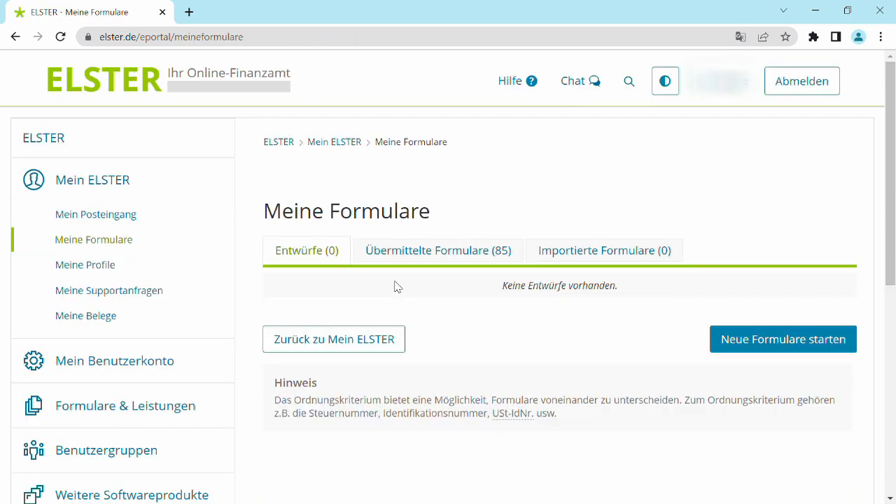
left_click(455, 258)
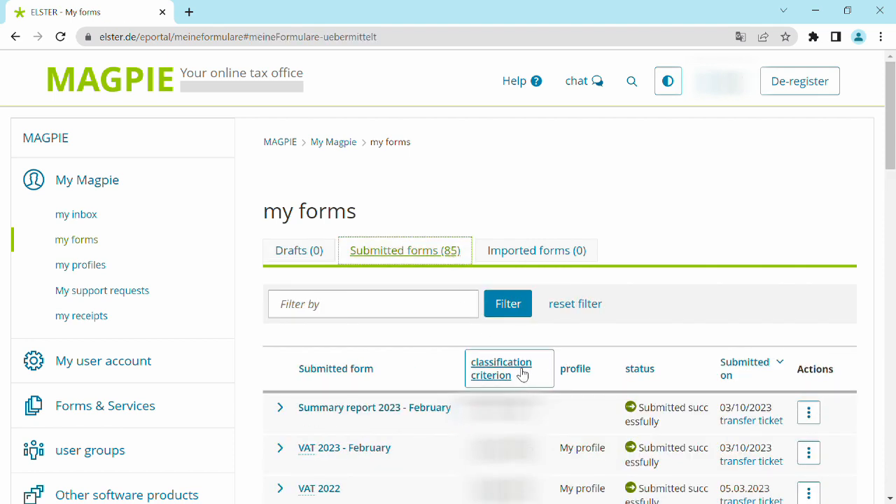
- Open the transmission log of the submitted "Summary report 2023 - February" and download the message as HTML
left_click(379, 410)
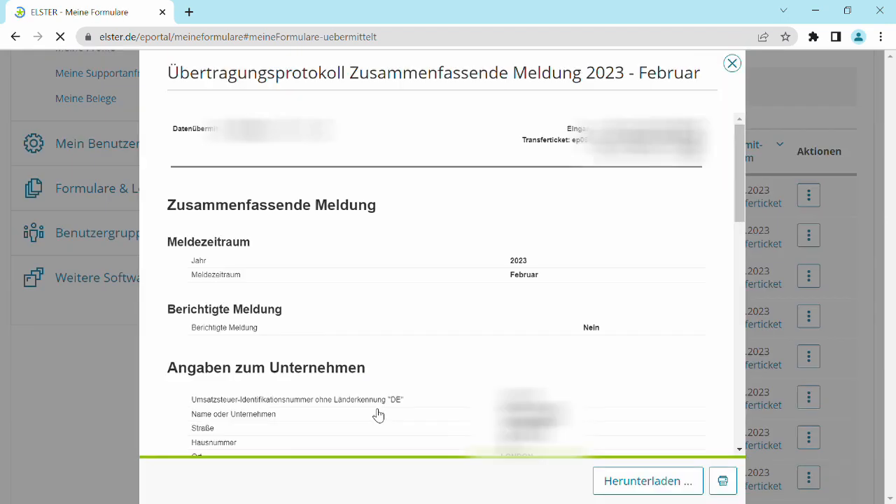
left_click(678, 482)
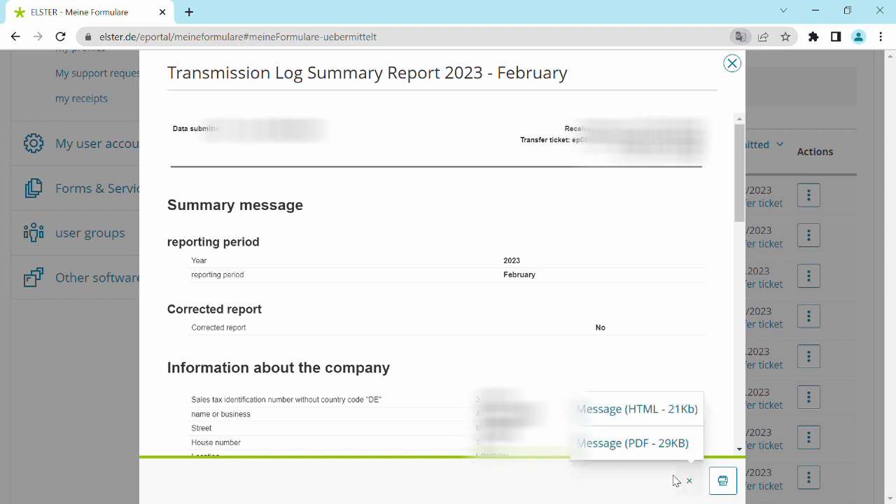
left_click(633, 418)
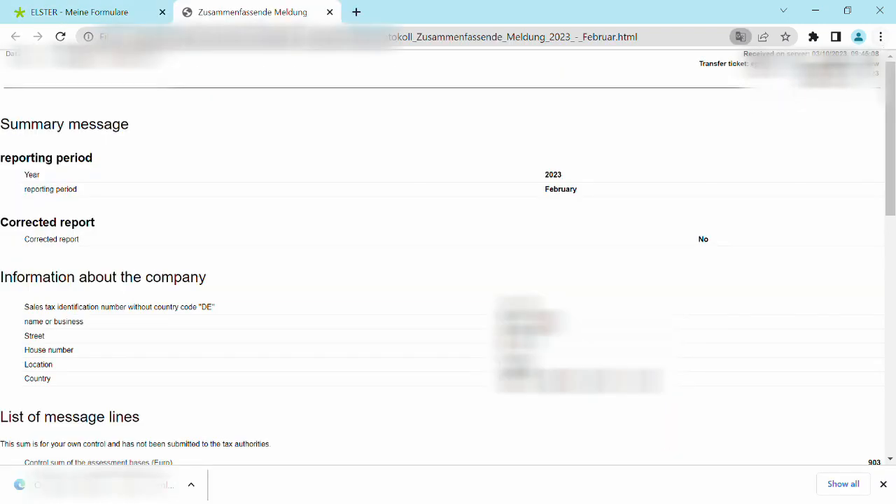